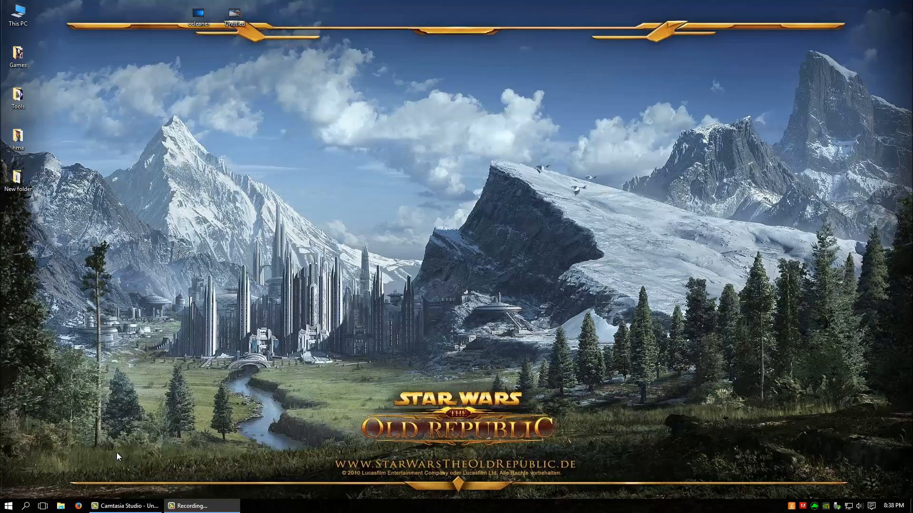
Open the Windows Control Panel.
{"action": "right_click", "coordinate": [10, 512]}
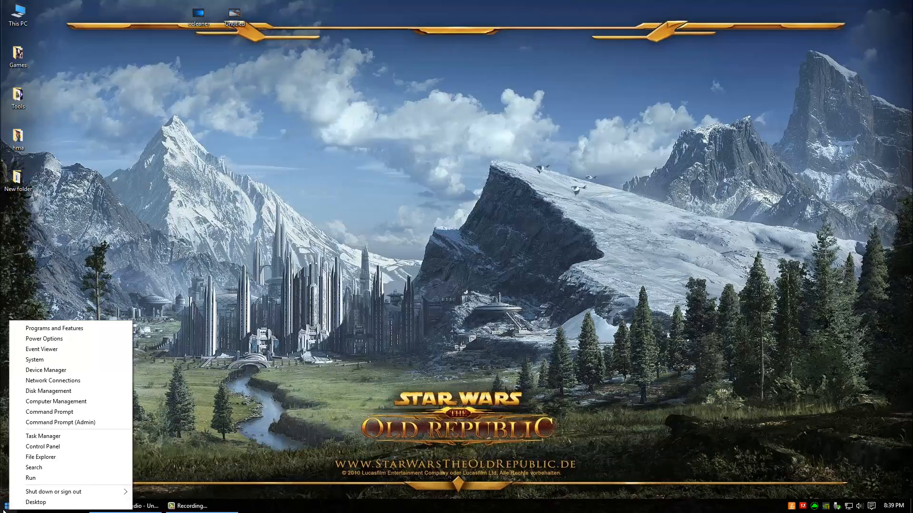
{"action": "left_click", "coordinate": [4, 512]}
{"action": "left_click", "coordinate": [4, 512]}
{"action": "right_click", "coordinate": [5, 510]}
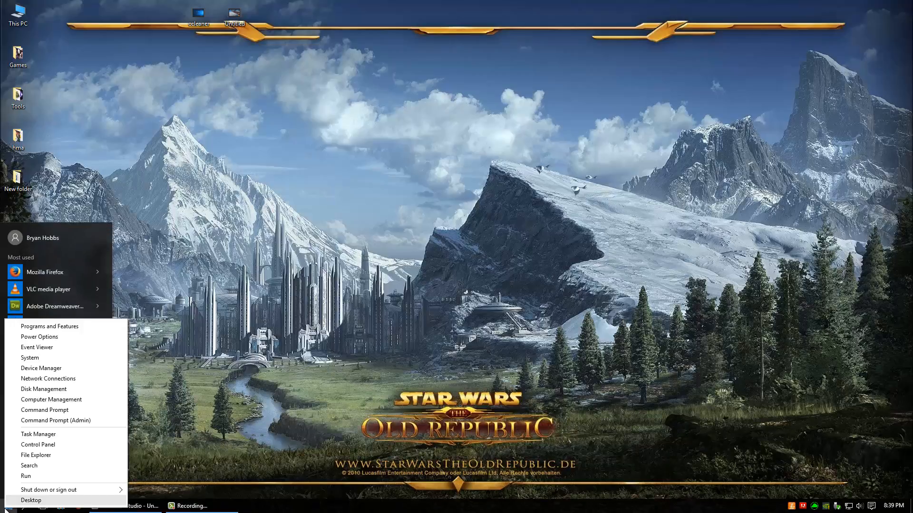
{"action": "left_click", "coordinate": [60, 446]}
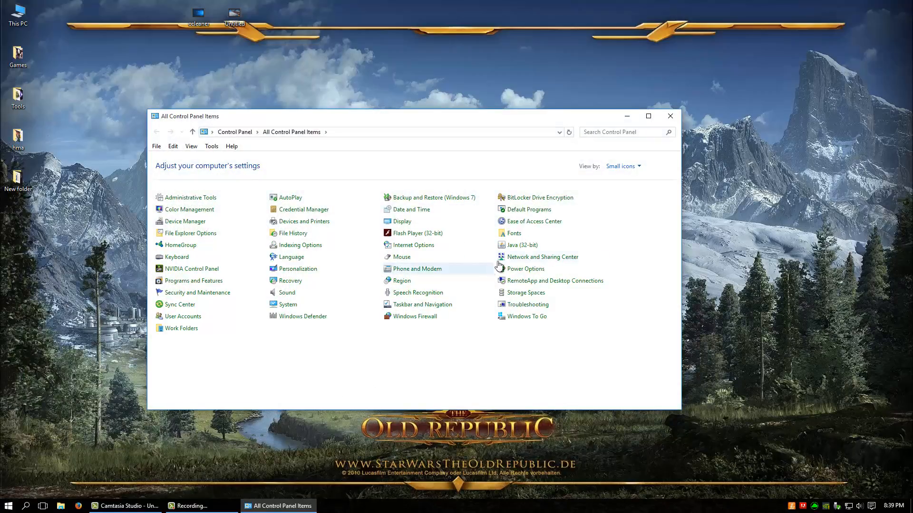
Show the Control Panel items by Category and return the view to Small icons.
{"action": "left_click", "coordinate": [633, 165]}
{"action": "left_click", "coordinate": [632, 176]}
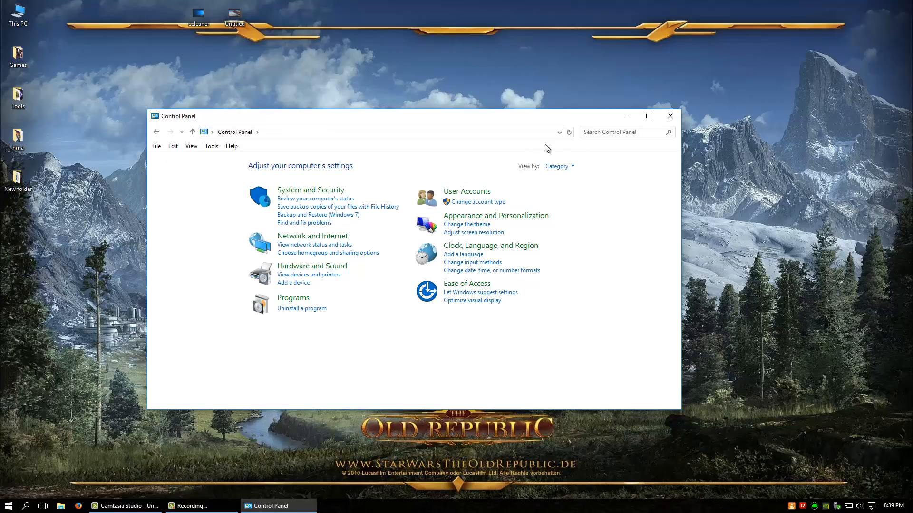
{"action": "left_click", "coordinate": [572, 167]}
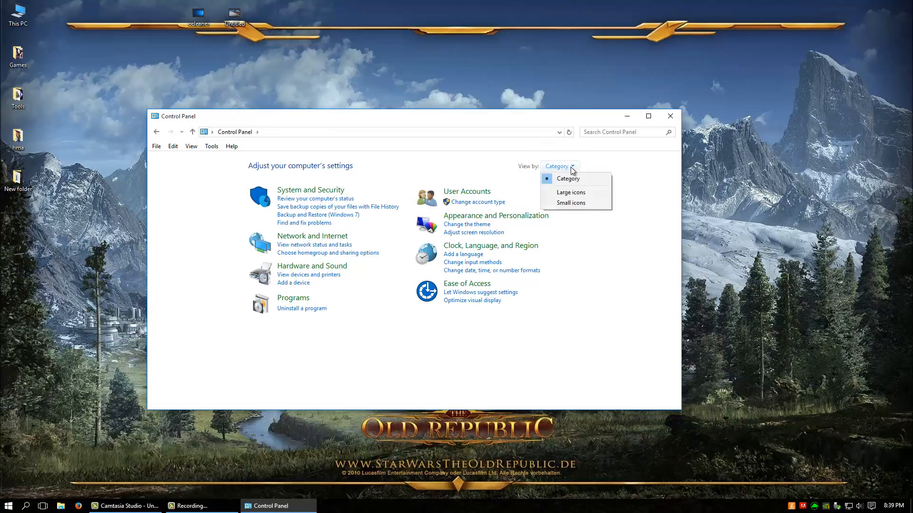
{"action": "left_click", "coordinate": [571, 205]}
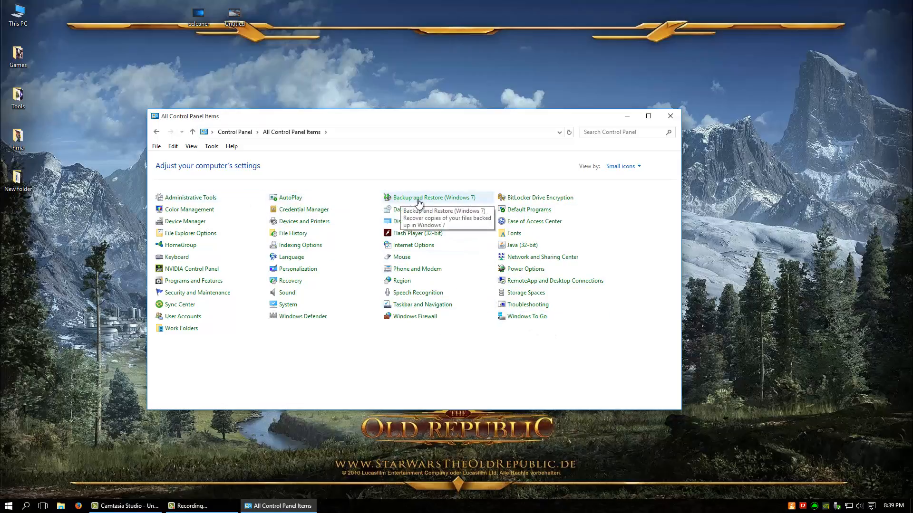
Open Backup and Restore (Windows 7) and start setting up a backup.
{"action": "left_click", "coordinate": [474, 200]}
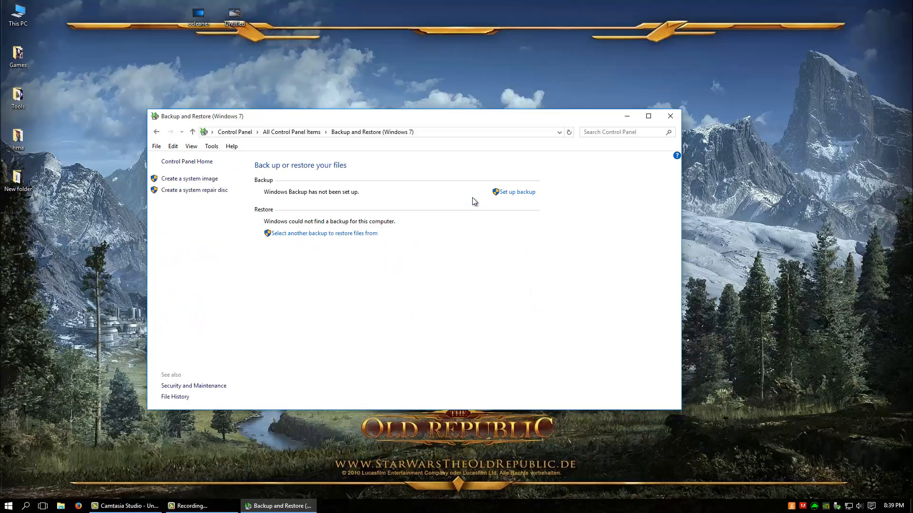
{"action": "left_click_drag", "start_coordinate": [468, 111], "coordinate": [478, 100]}
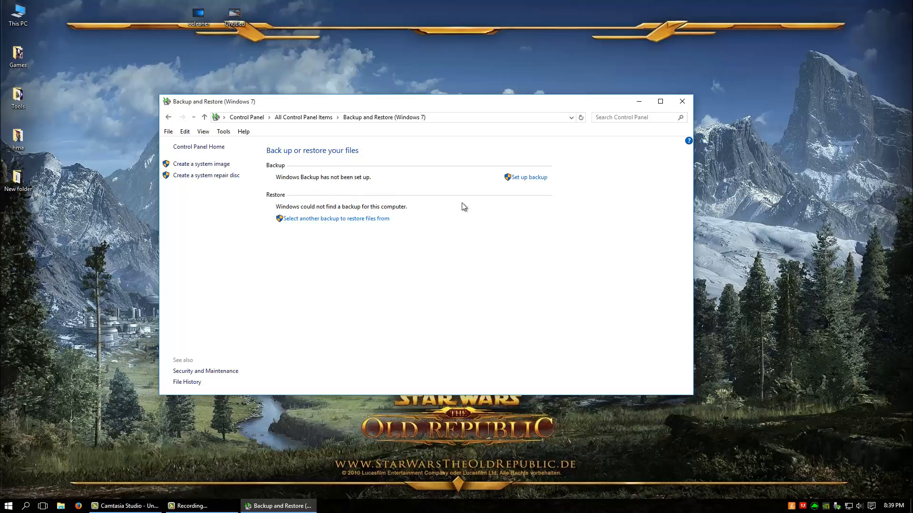
{"action": "left_click", "coordinate": [532, 181]}
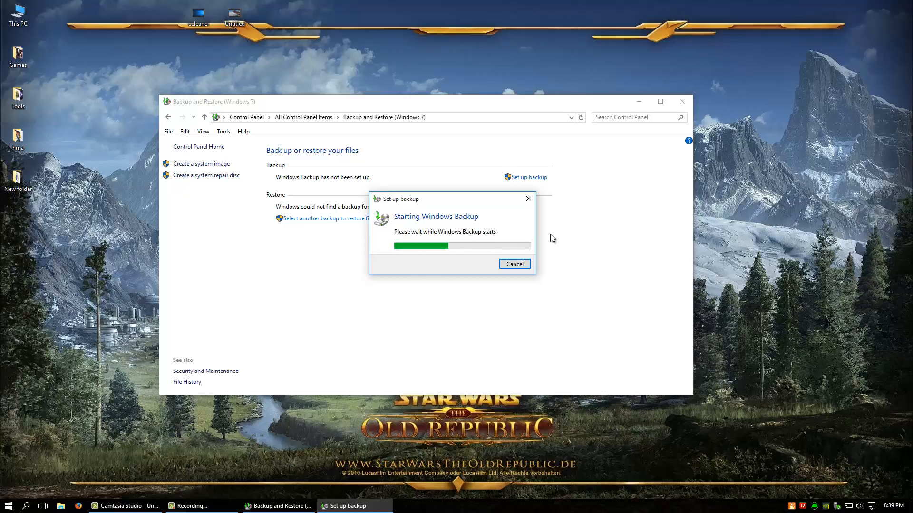
{"action": "left_click_drag", "start_coordinate": [482, 198], "coordinate": [555, 74]}
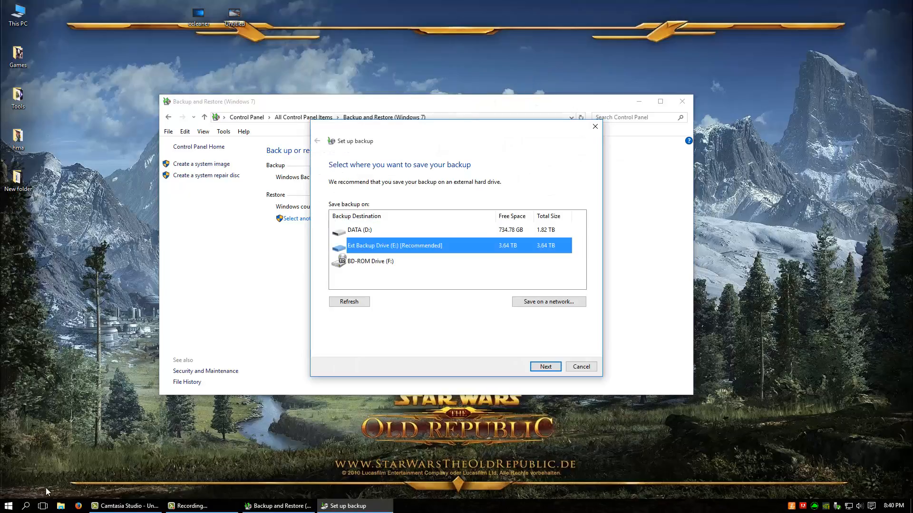
Switch to File Explorer and examine the drives and their free space under This PC, closing it when finished.
{"action": "left_click", "coordinate": [8, 507]}
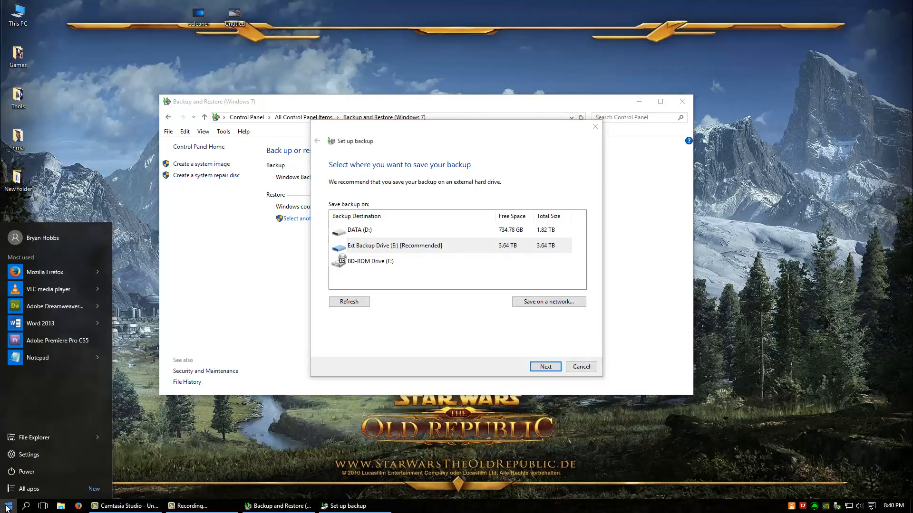
{"action": "left_click", "coordinate": [50, 438]}
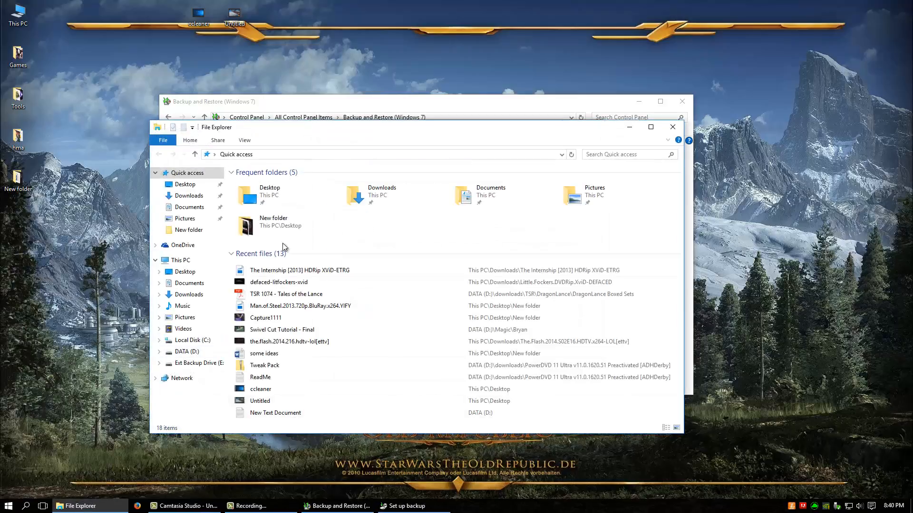
{"action": "left_click", "coordinate": [180, 260]}
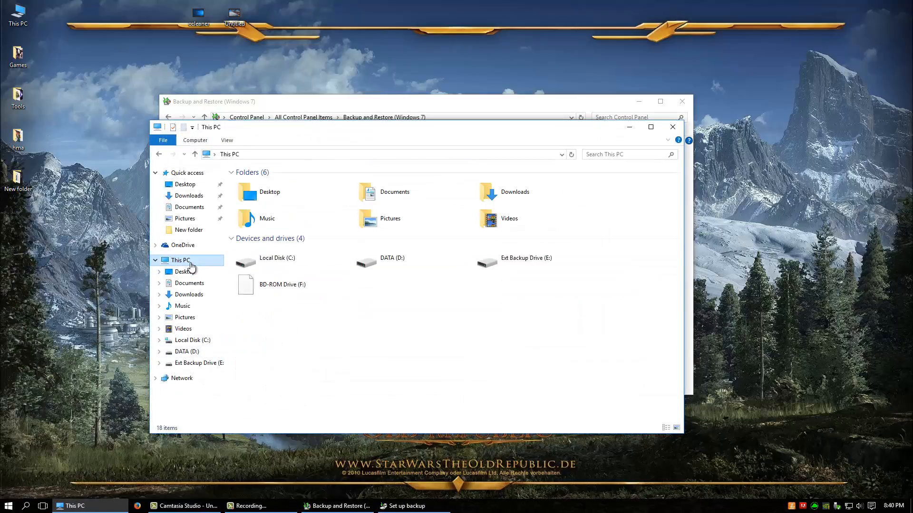
{"action": "left_click", "coordinate": [330, 332]}
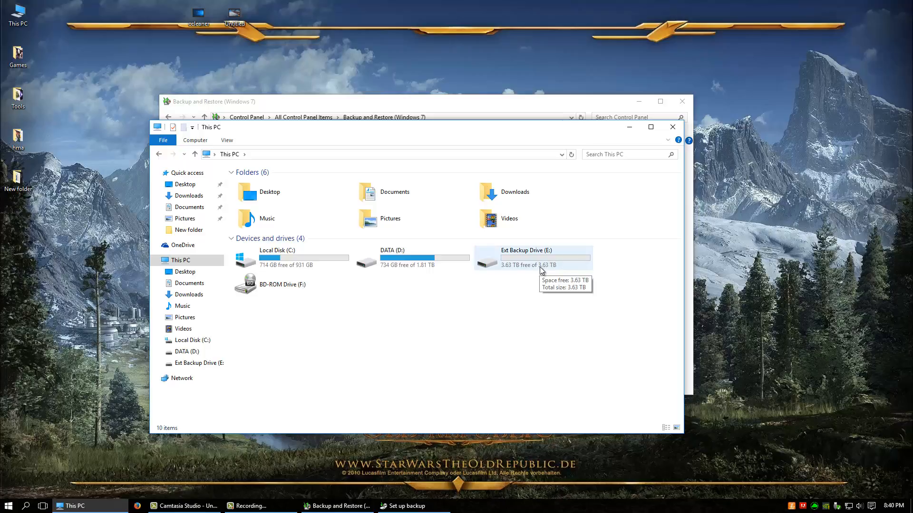
{"action": "left_click", "coordinate": [673, 127]}
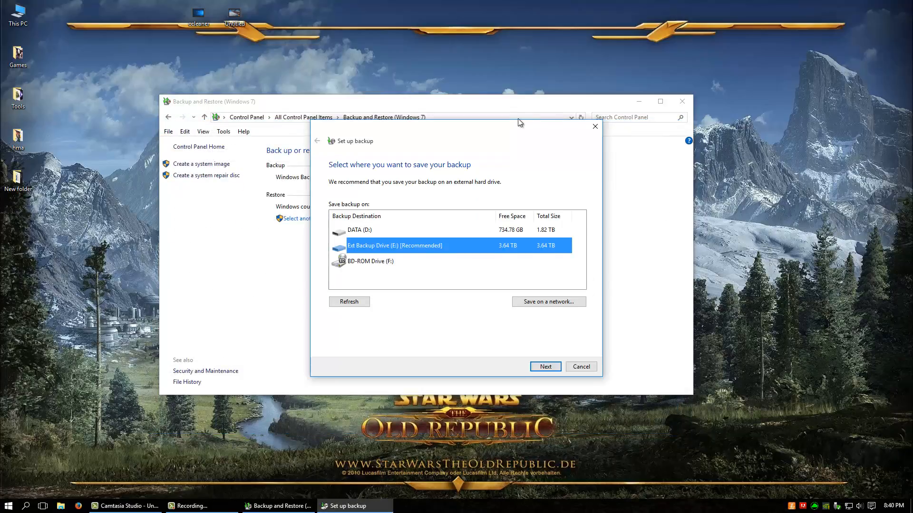
Use Ext Backup Drive (E:) as the backup destination and pick "Let me choose" for the backup contents.
{"action": "left_click_drag", "start_coordinate": [517, 122], "coordinate": [543, 66]}
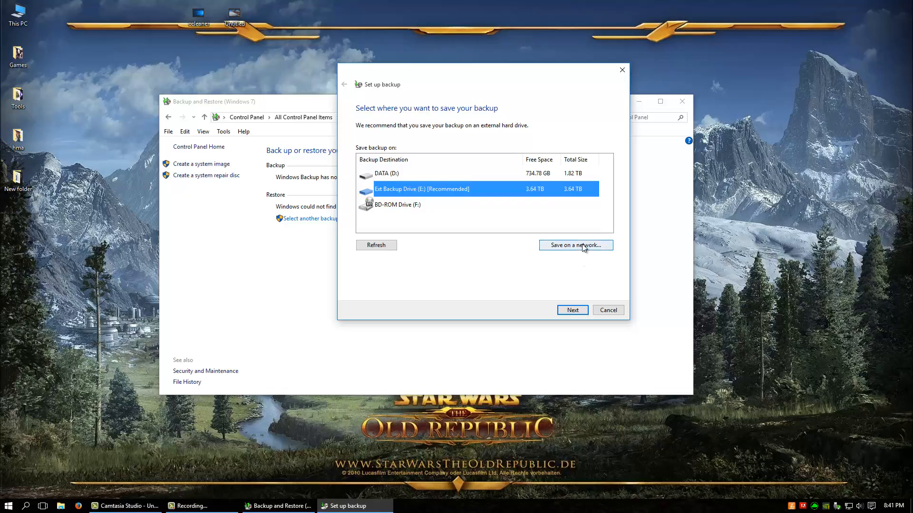
{"action": "left_click", "coordinate": [576, 309]}
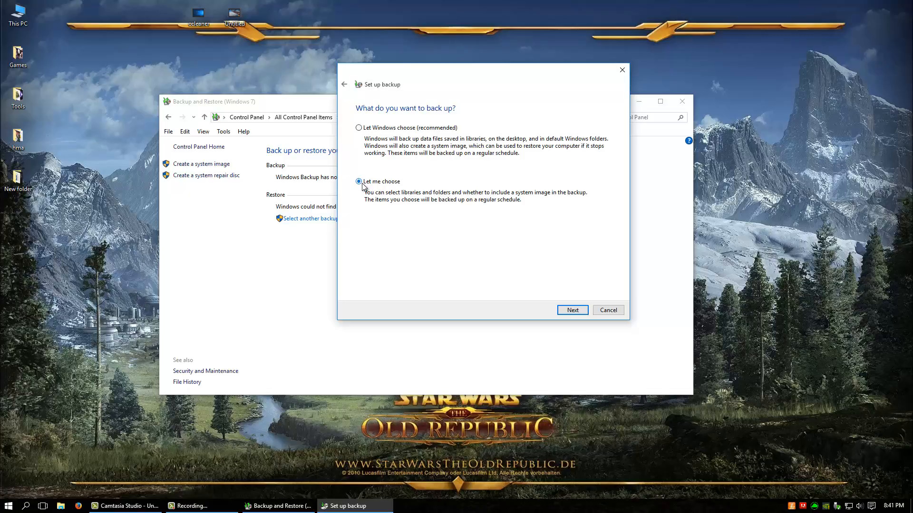
{"action": "left_click", "coordinate": [578, 311]}
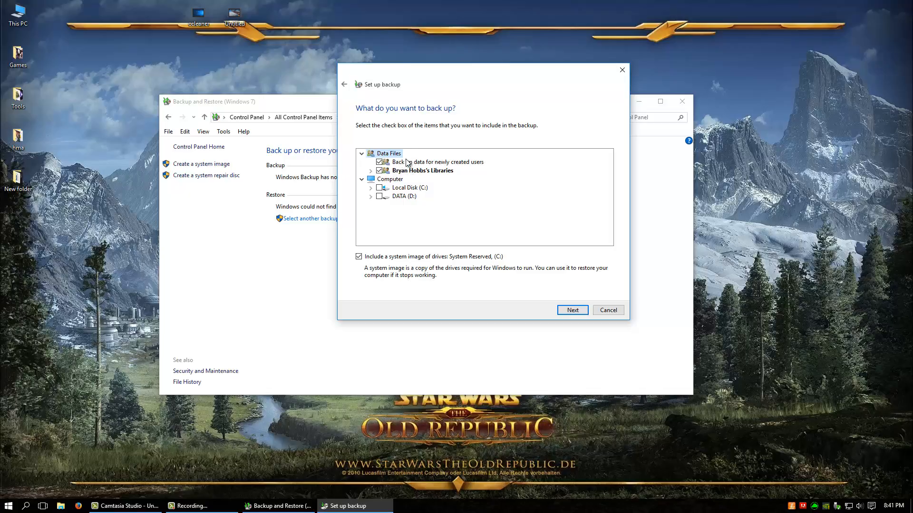
Exclude new users' data and the user's libraries from the backup, include the DATA (D:) drive, and proceed to the settings review.
{"action": "left_click", "coordinate": [379, 163]}
{"action": "left_click", "coordinate": [379, 171]}
{"action": "left_click", "coordinate": [371, 189]}
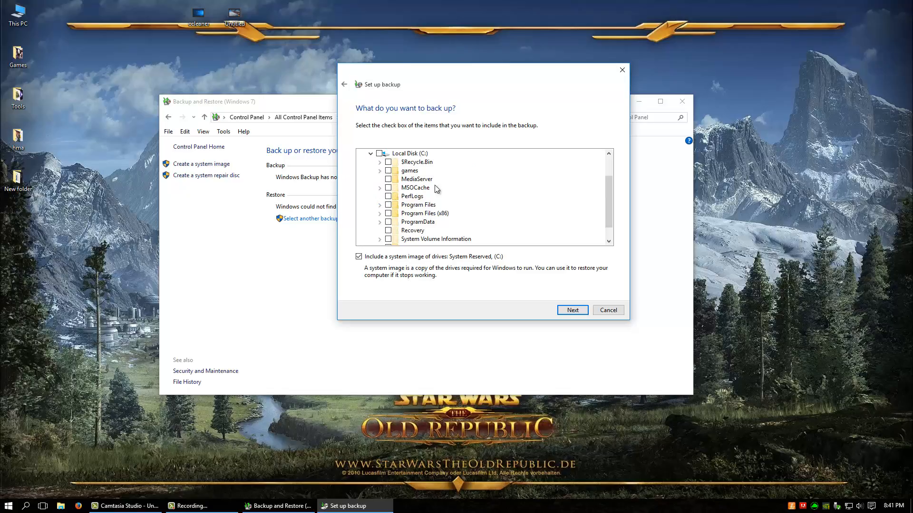
{"action": "left_click_drag", "start_coordinate": [611, 205], "coordinate": [609, 221]}
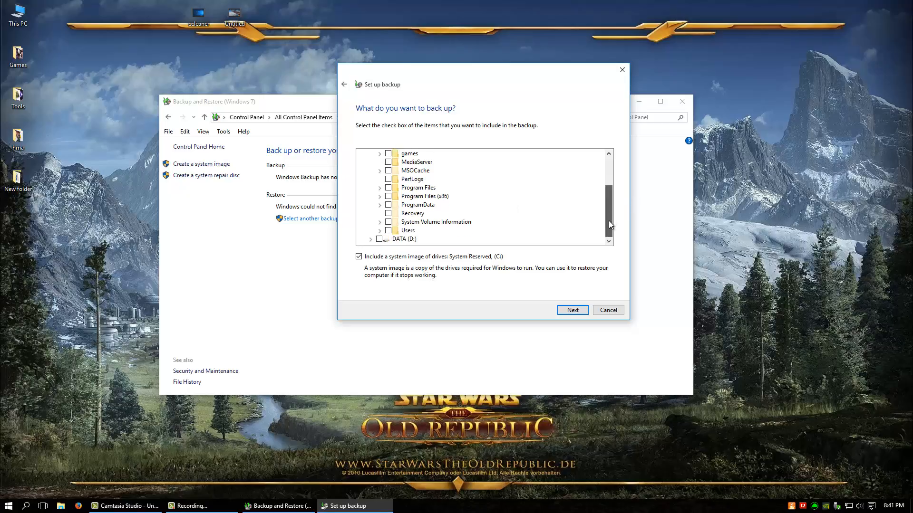
{"action": "left_click", "coordinate": [380, 239]}
{"action": "scroll", "coordinate": [609, 215], "scroll_direction": "up", "scroll_amount": 6}
{"action": "left_click", "coordinate": [371, 188]}
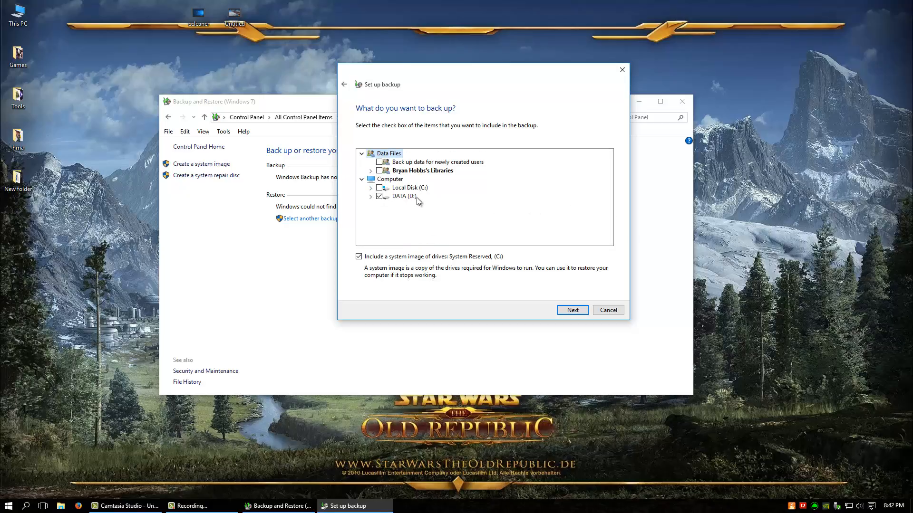
{"action": "left_click_drag", "start_coordinate": [452, 77], "coordinate": [462, 66]}
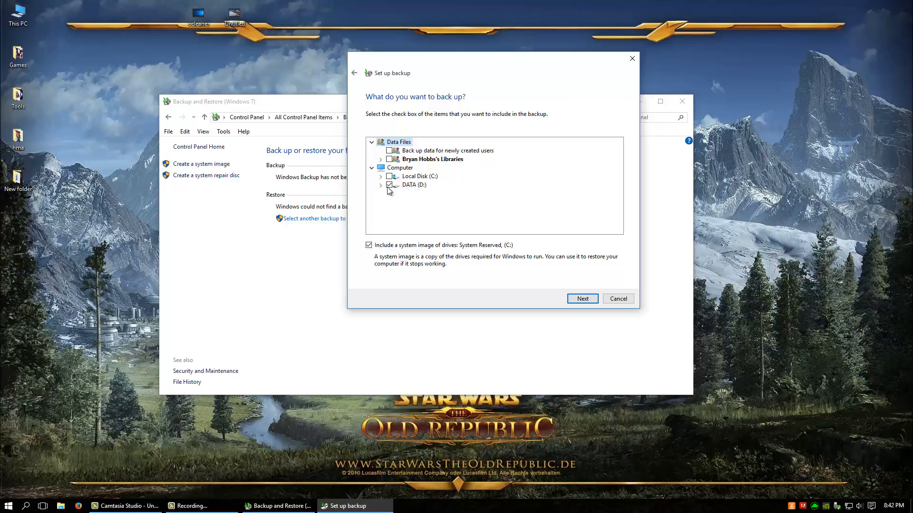
{"action": "left_click", "coordinate": [584, 301]}
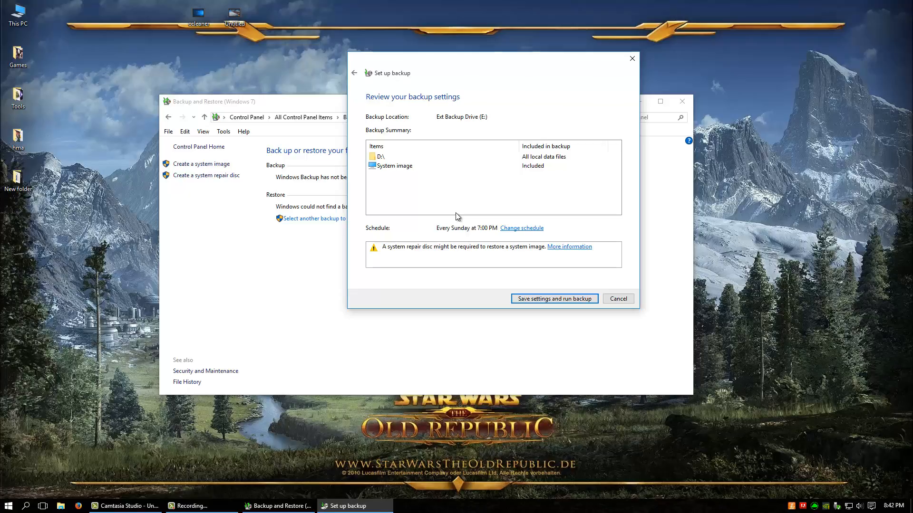
Examine the frequency, day and time options for the backup schedule, and cancel the schedule dialog.
{"action": "left_click", "coordinate": [520, 228]}
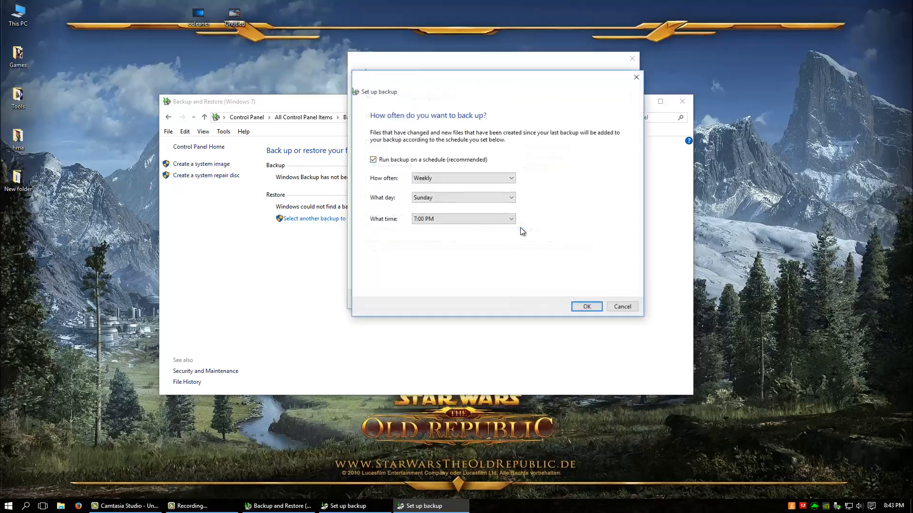
{"action": "left_click", "coordinate": [437, 178]}
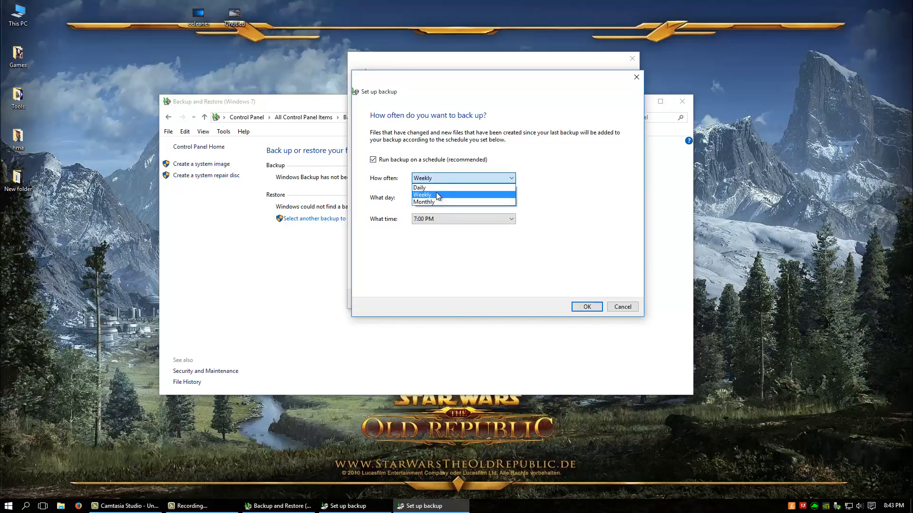
{"action": "left_click", "coordinate": [436, 180]}
{"action": "left_click", "coordinate": [433, 196]}
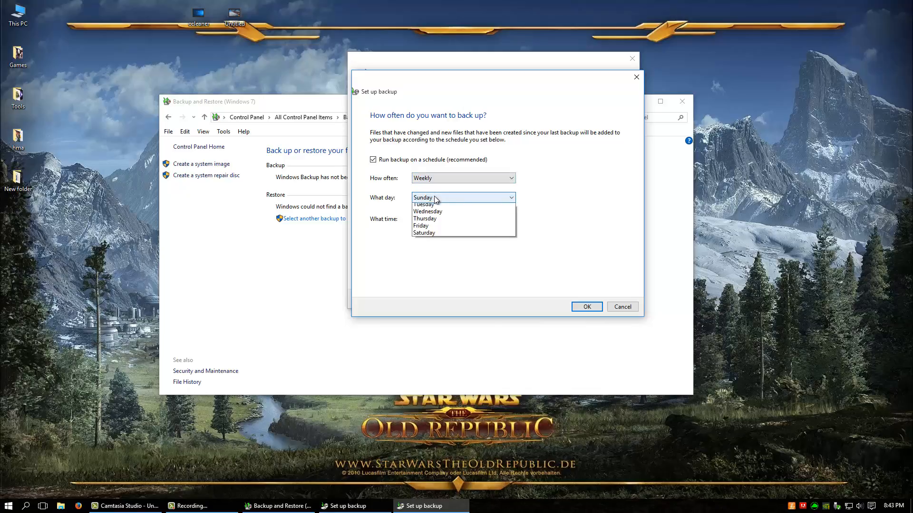
{"action": "left_click", "coordinate": [434, 206]}
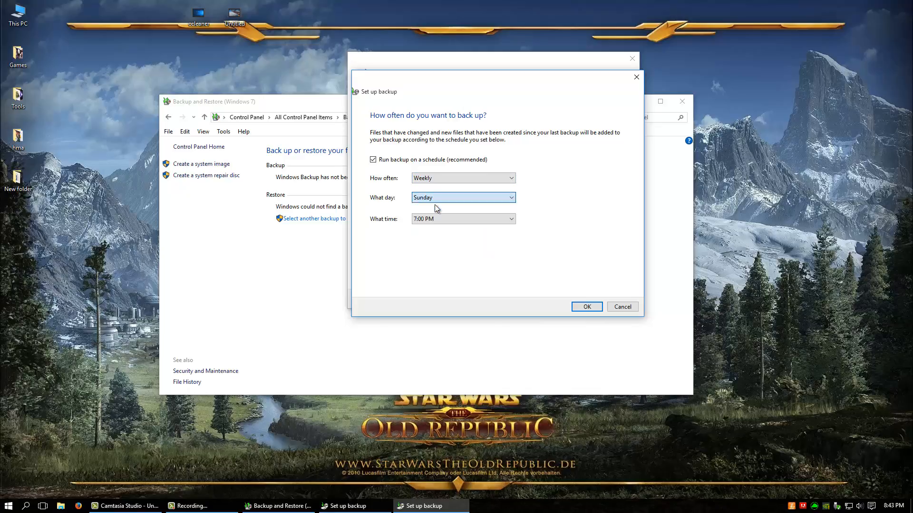
{"action": "left_click", "coordinate": [435, 219]}
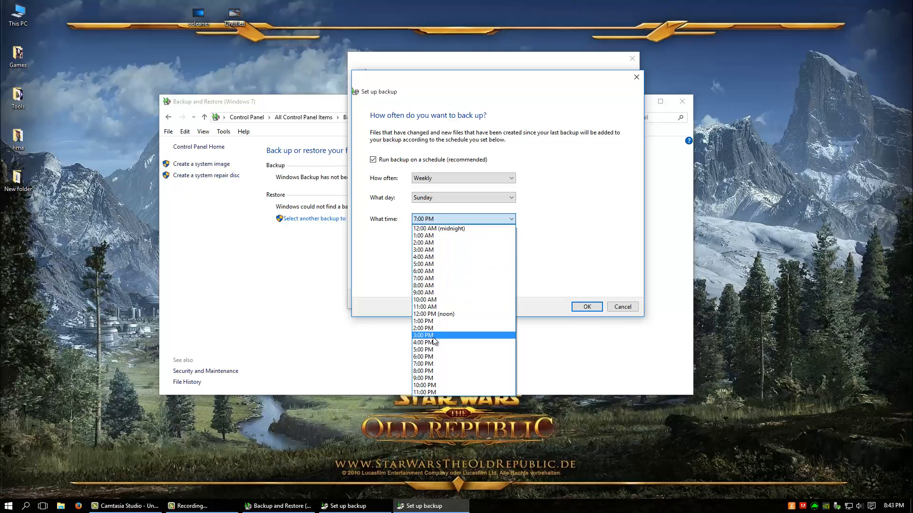
{"action": "left_click", "coordinate": [546, 258]}
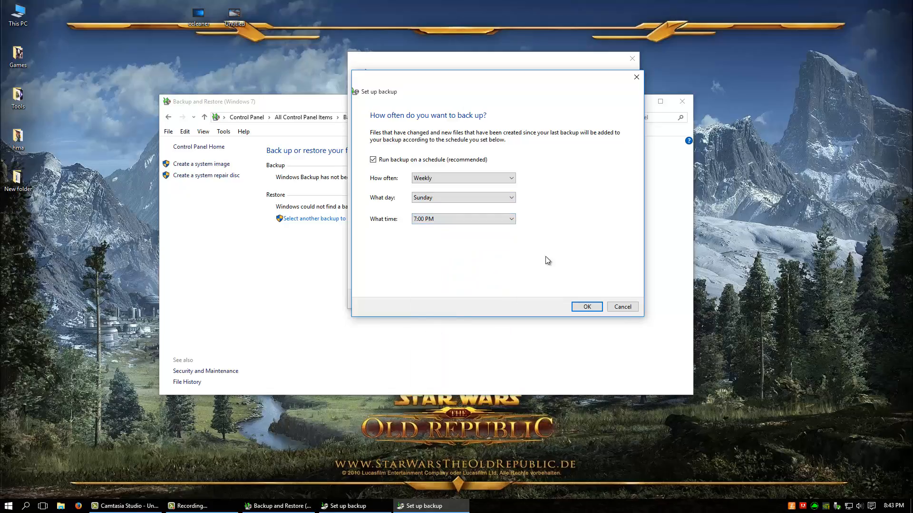
{"action": "left_click", "coordinate": [632, 307]}
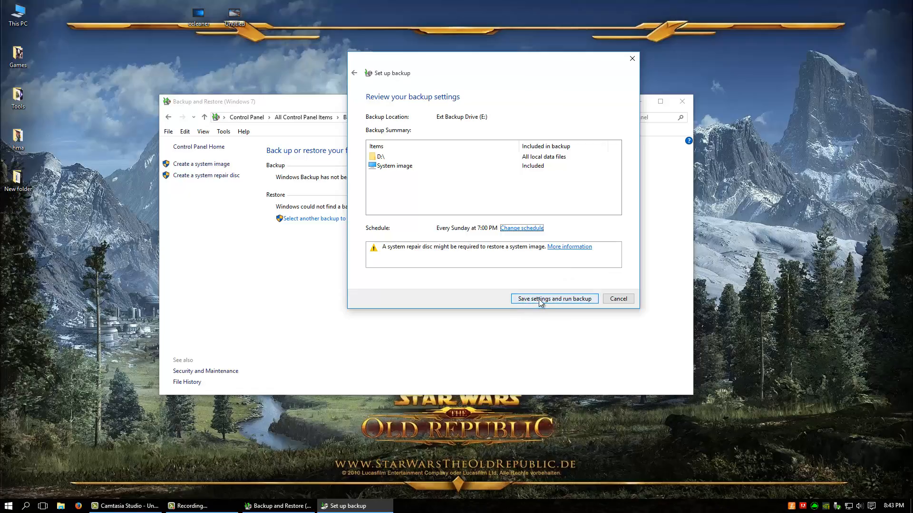
Save the backup settings and run the backup, and open its progress details from Backup and Restore.
{"action": "left_click", "coordinate": [580, 305]}
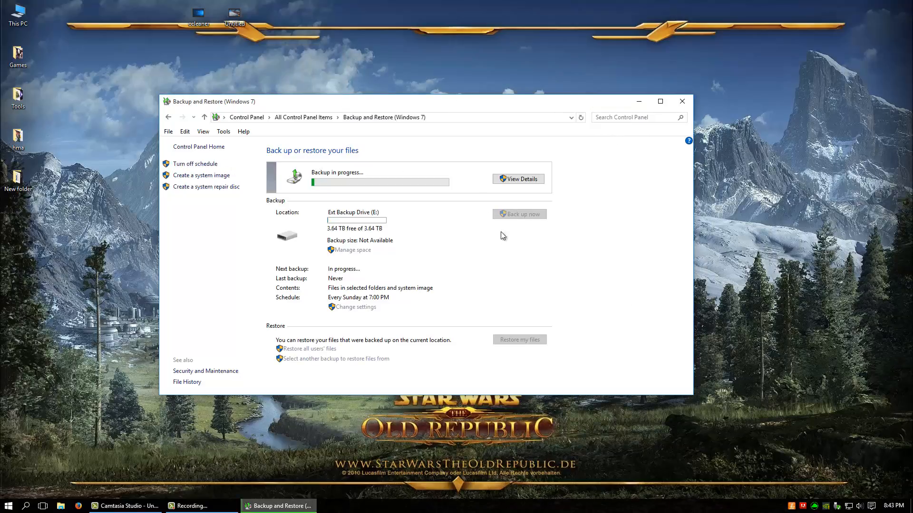
{"action": "left_click_drag", "start_coordinate": [444, 107], "coordinate": [413, 75]}
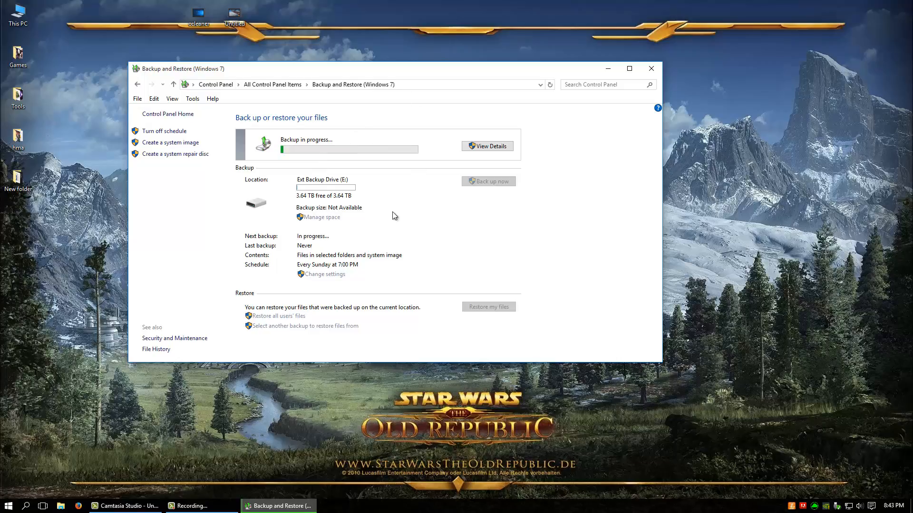
{"action": "left_click", "coordinate": [137, 84]}
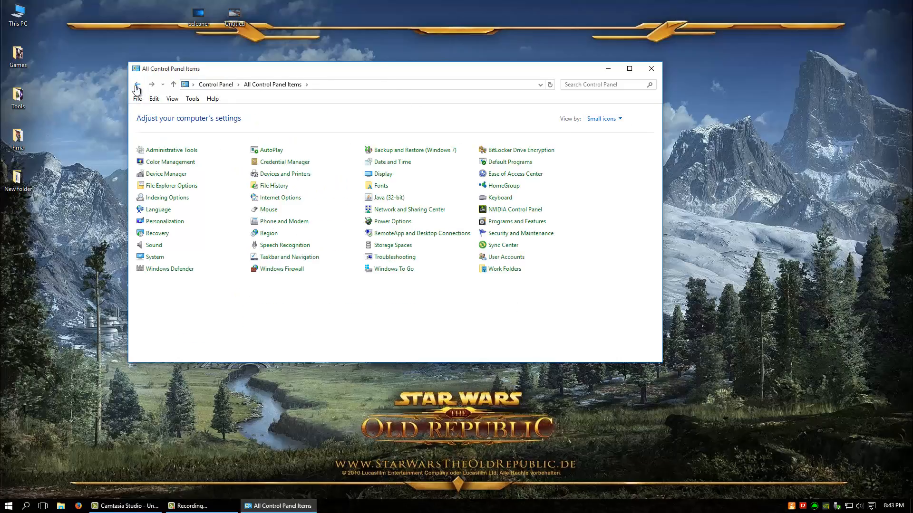
{"action": "left_click", "coordinate": [415, 151]}
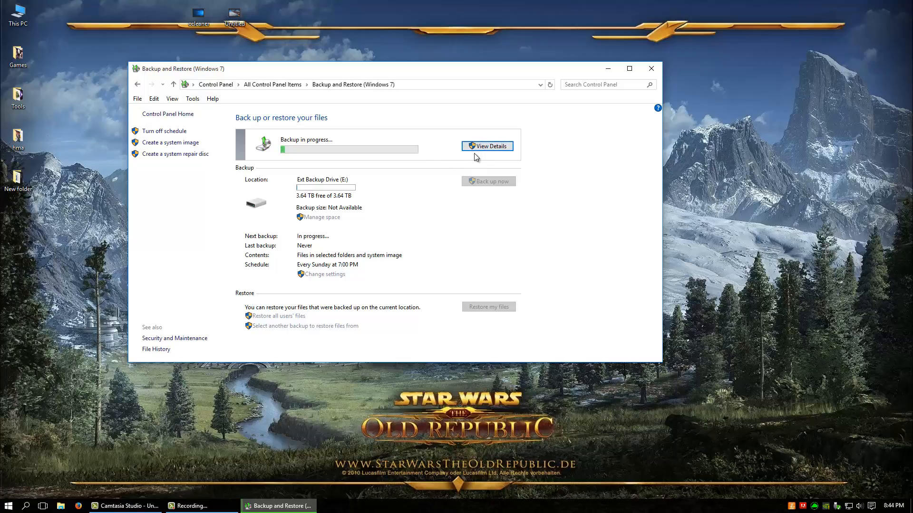
{"action": "left_click", "coordinate": [485, 147]}
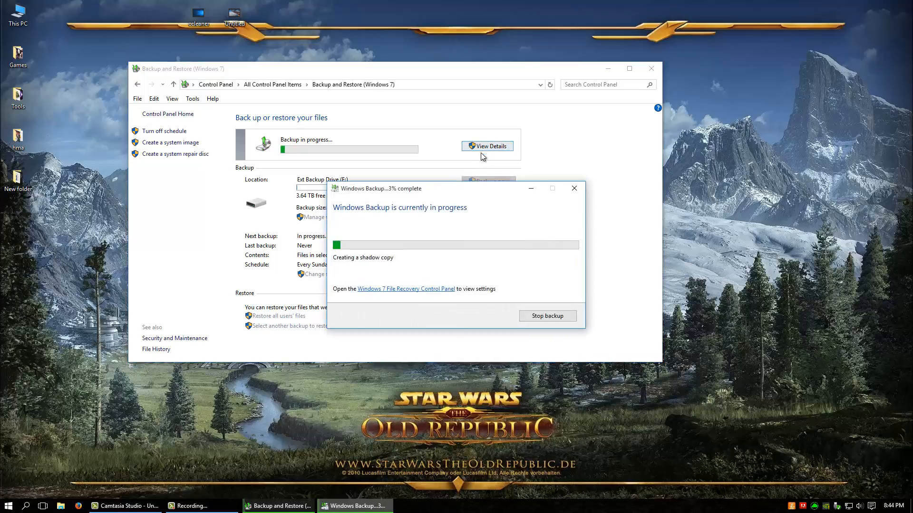
Stop the running backup, confirm the cancellation, and close the backup progress window.
{"action": "left_click", "coordinate": [545, 316]}
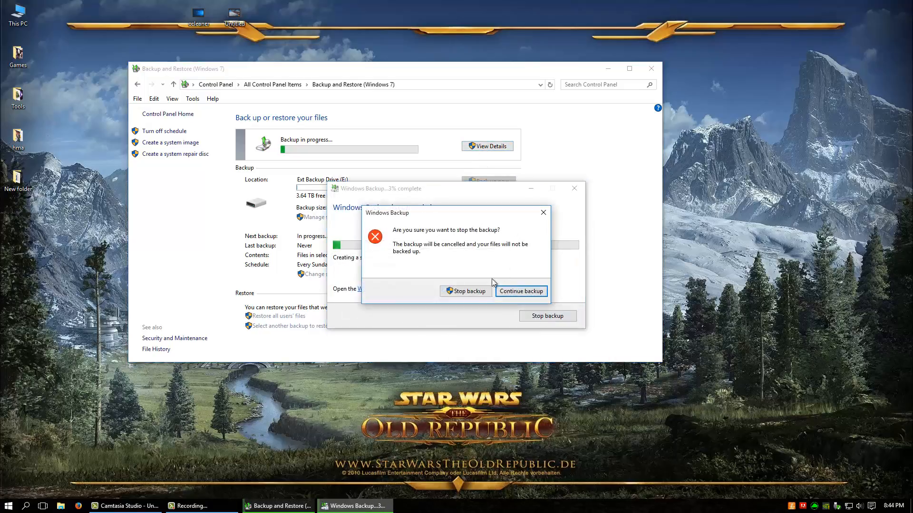
{"action": "left_click", "coordinate": [475, 292]}
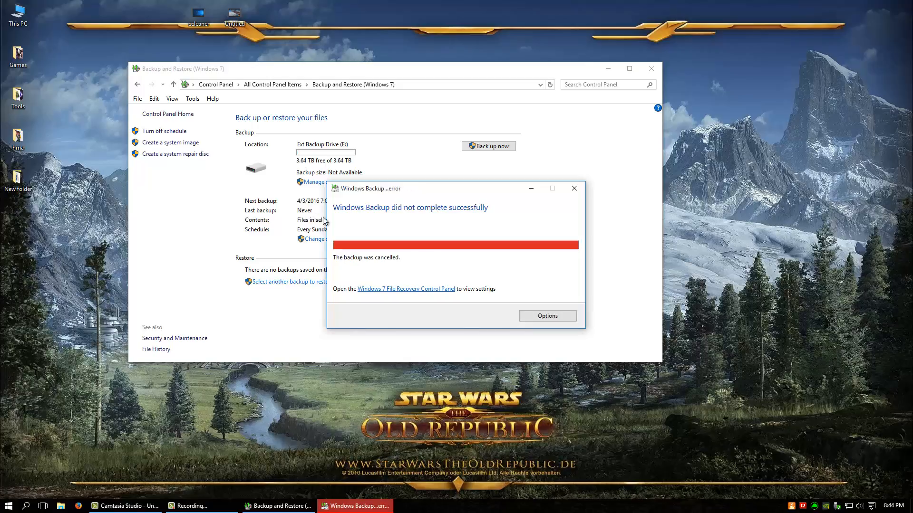
{"action": "left_click", "coordinate": [573, 189]}
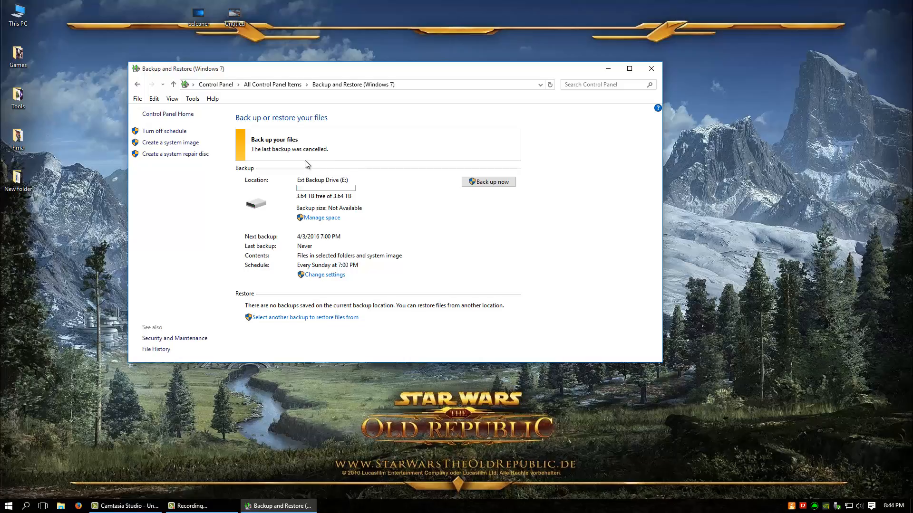
Examine the list for selecting another backup to restore files from, and cancel the Restore Files dialog.
{"action": "left_click", "coordinate": [338, 86]}
{"action": "left_click", "coordinate": [320, 318]}
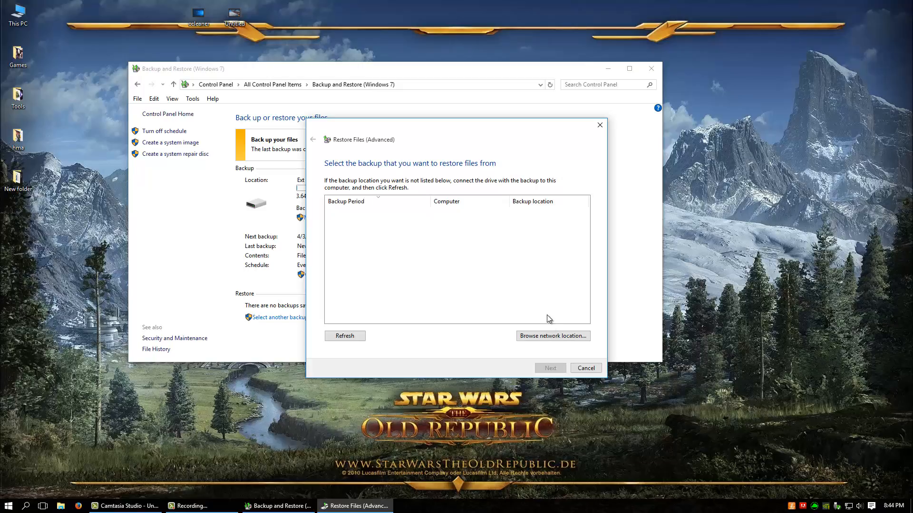
{"action": "left_click", "coordinate": [585, 368]}
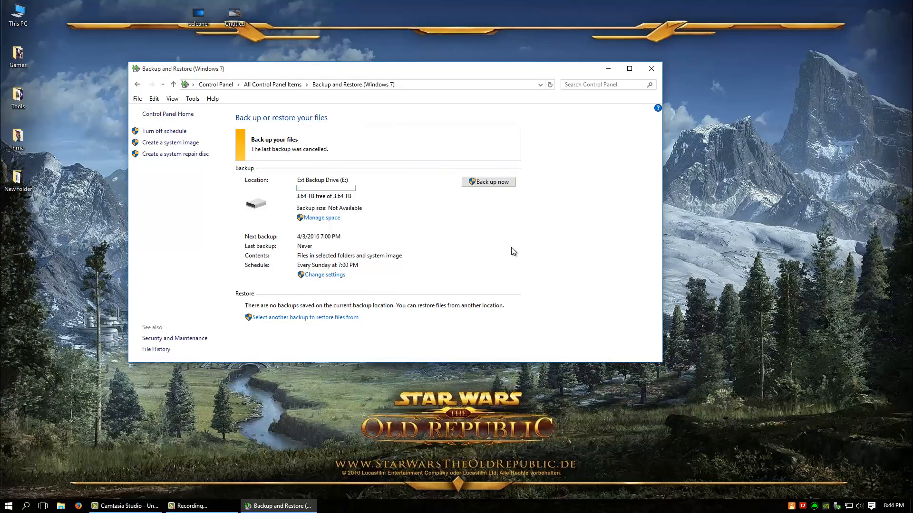
{"action": "left_click_drag", "start_coordinate": [534, 75], "coordinate": [547, 81]}
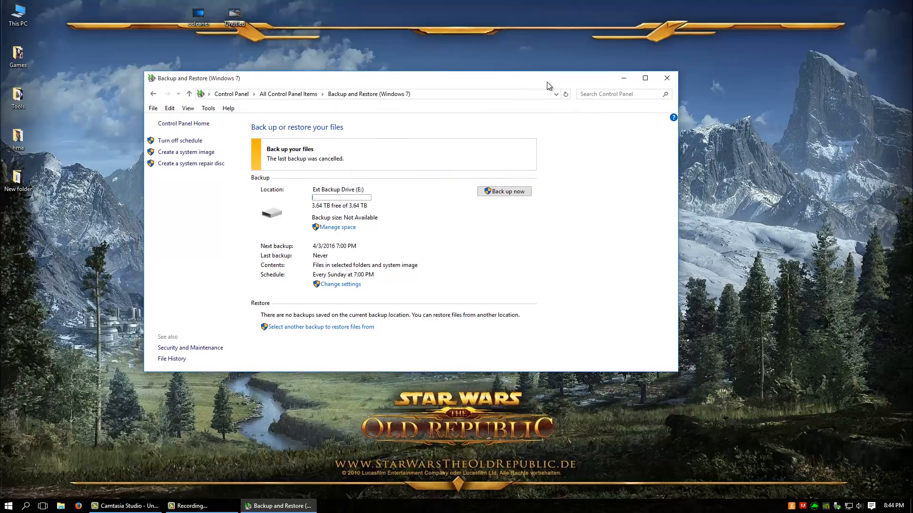